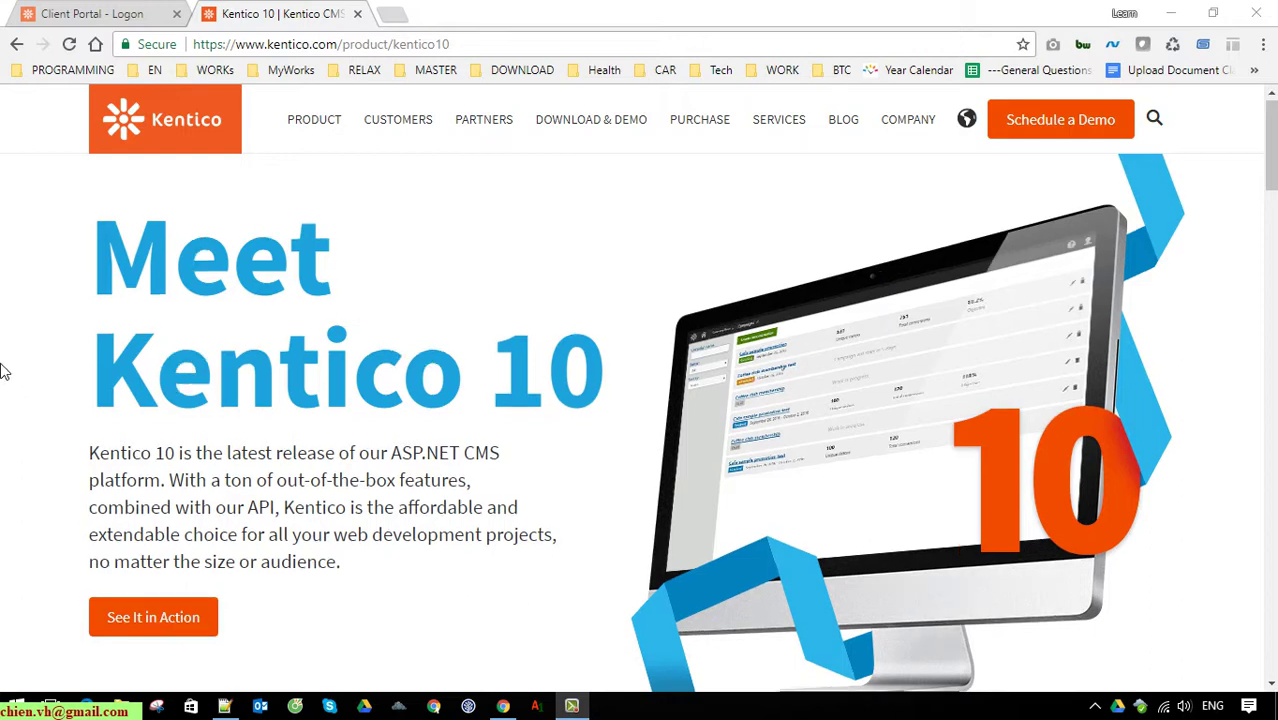
# Scroll up and down the Kentico website page to look it over
pyautogui.scroll(-3, 5, 372)
pyautogui.scroll(2, 5, 371)
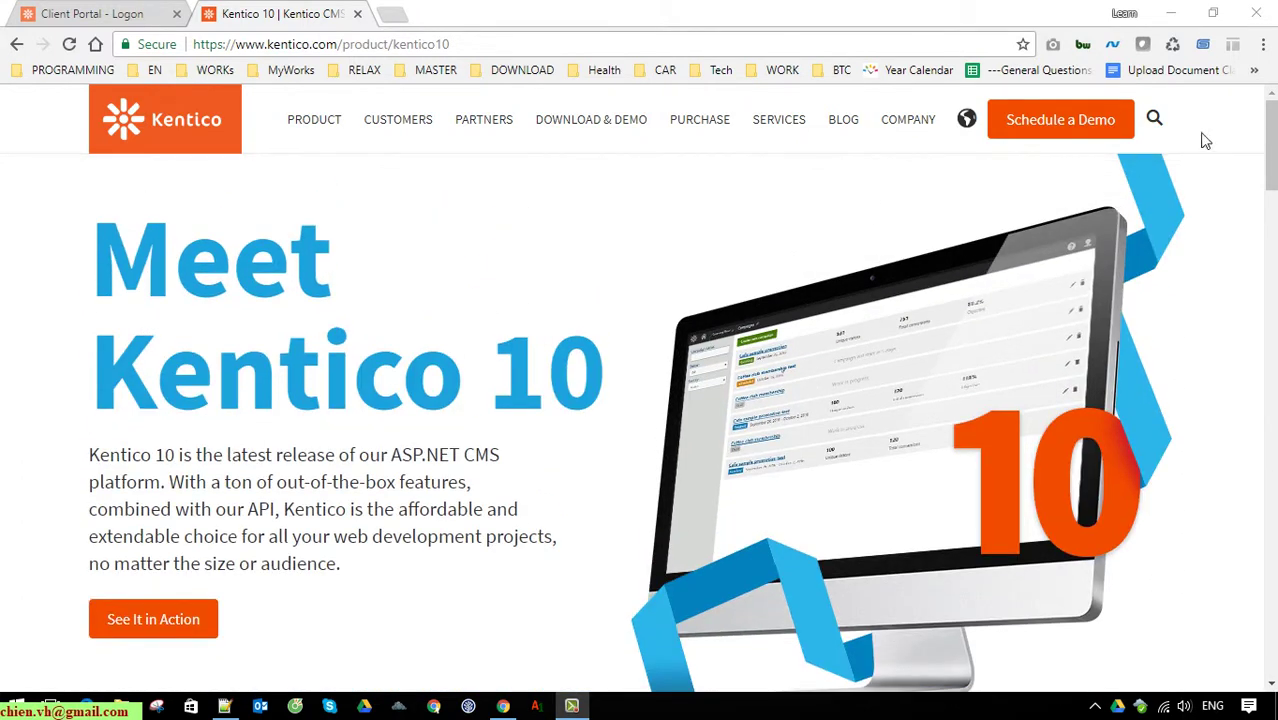
pyautogui.scroll(-2, 156, 360)
pyautogui.scroll(-1, 147, 449)
pyautogui.scroll(2, 200, 455)
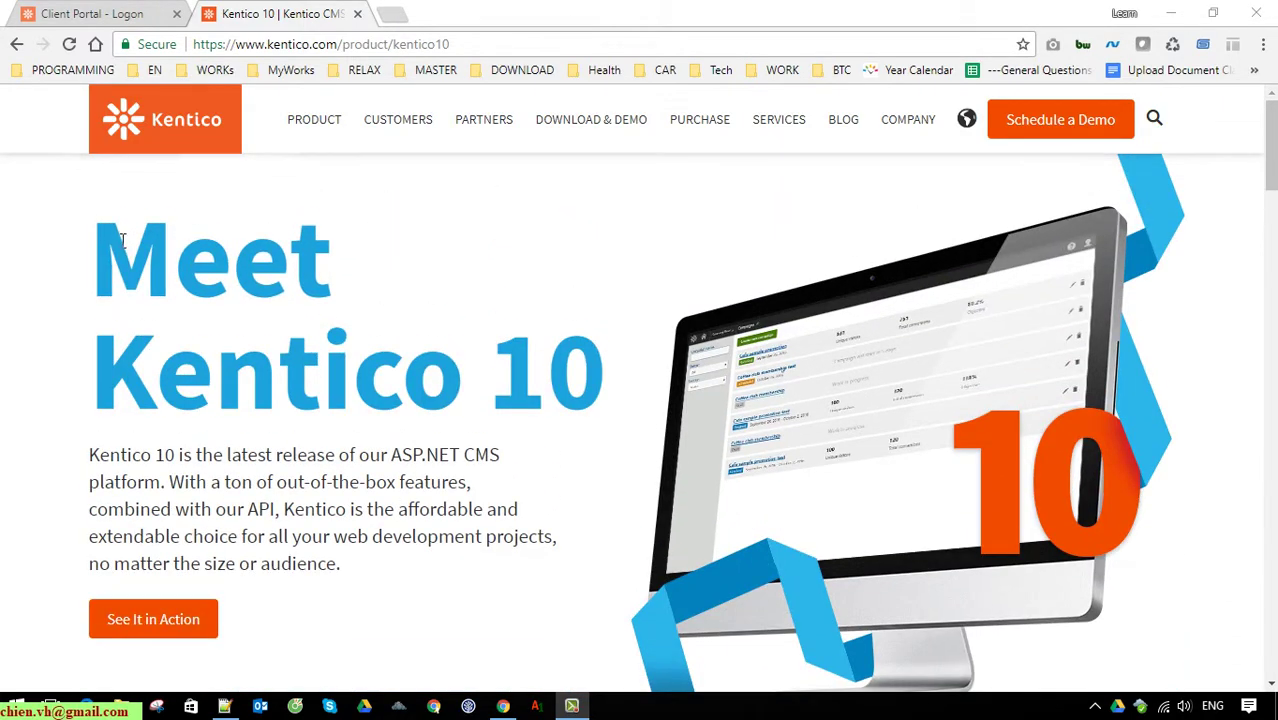
pyautogui.scroll(-1, 276, 461)
pyautogui.scroll(-3, 276, 461)
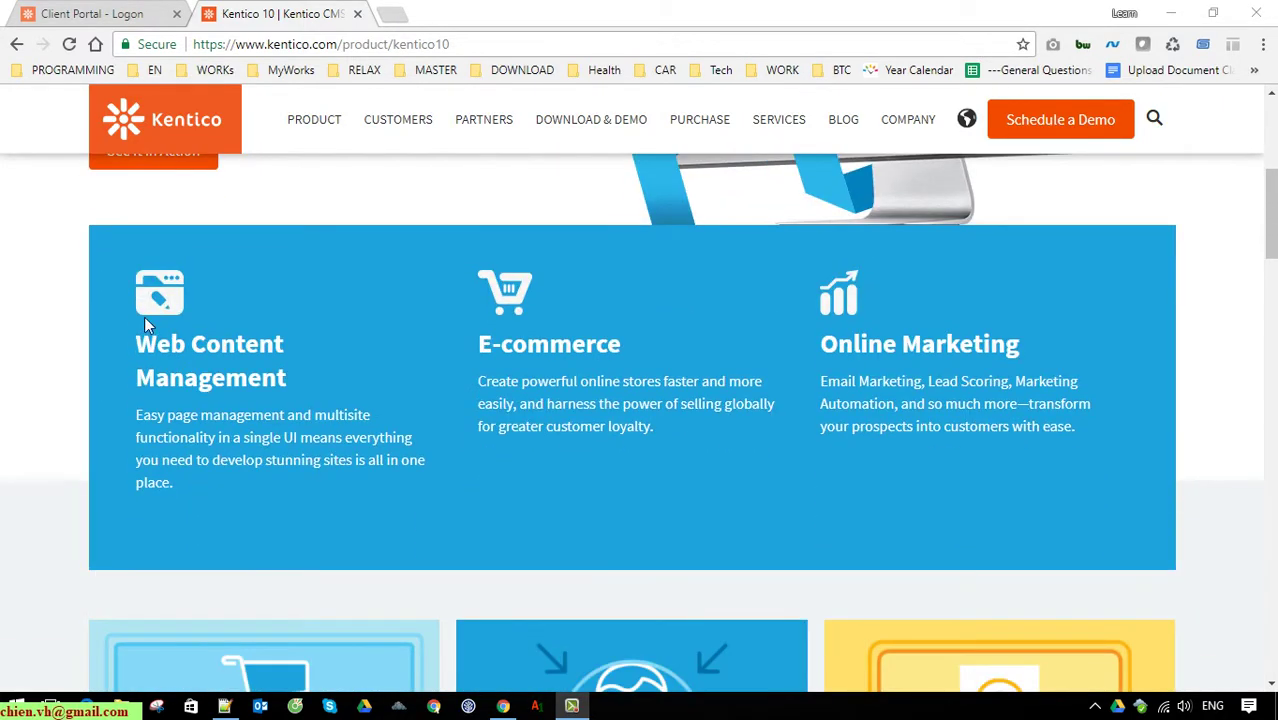
pyautogui.scroll(-3, 160, 437)
pyautogui.scroll(-2, 160, 437)
pyautogui.scroll(-5, 160, 437)
pyautogui.scroll(-3, 160, 437)
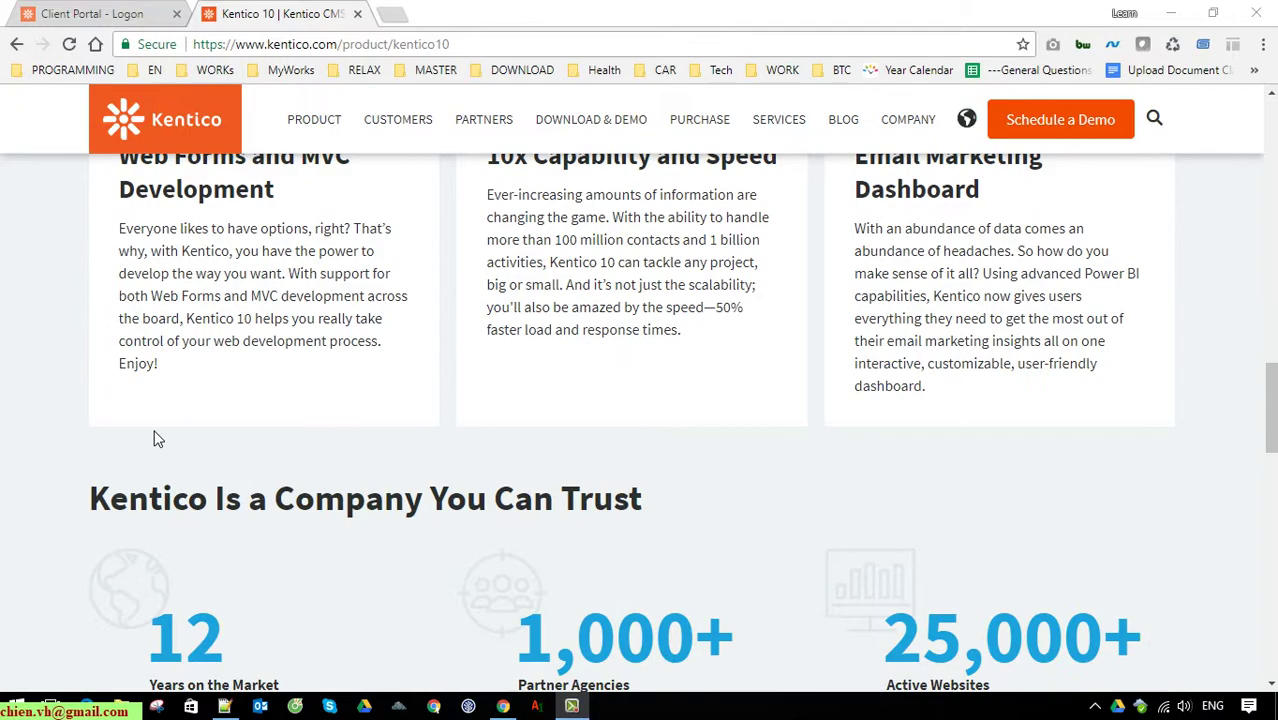
pyautogui.scroll(-4, 160, 437)
pyautogui.scroll(7, 157, 437)
pyautogui.scroll(5, 157, 437)
pyautogui.scroll(3, 159, 420)
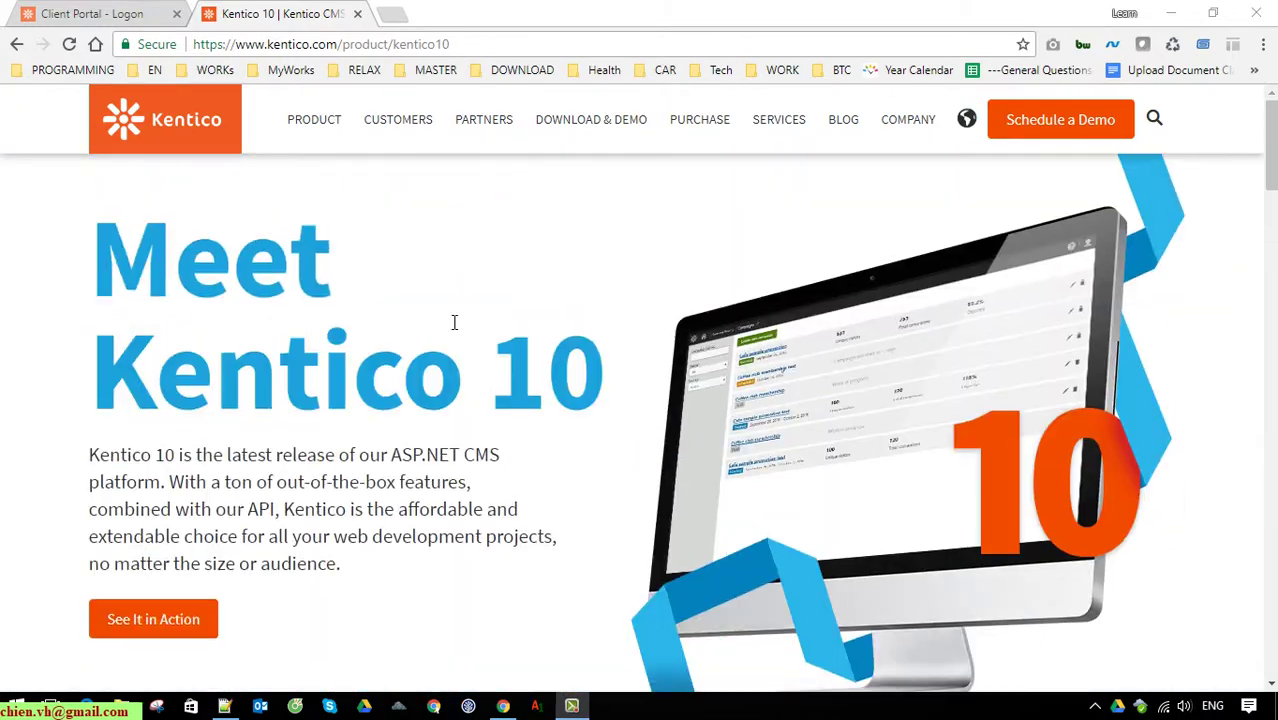
# Go to Trial Version under DOWNLOAD & DEMO and review the trial registration form
pyautogui.click(597, 130)
pyautogui.moveTo(591, 119)
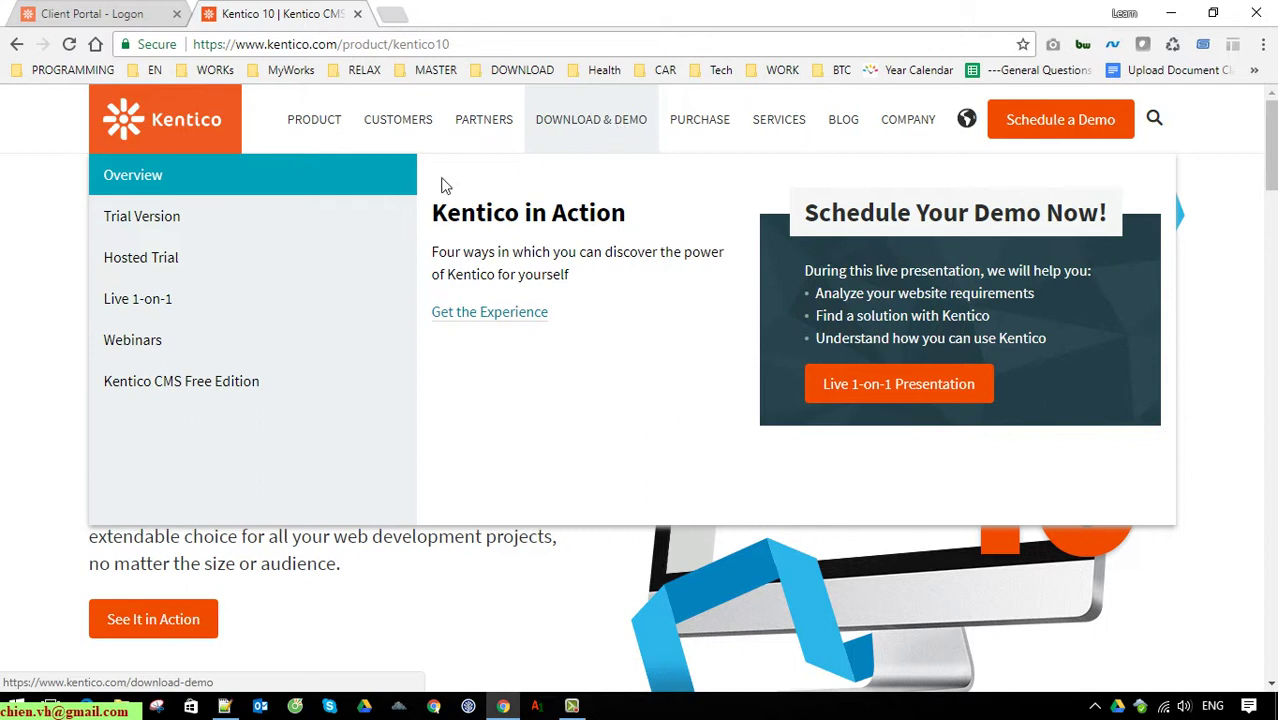
pyautogui.click(157, 220)
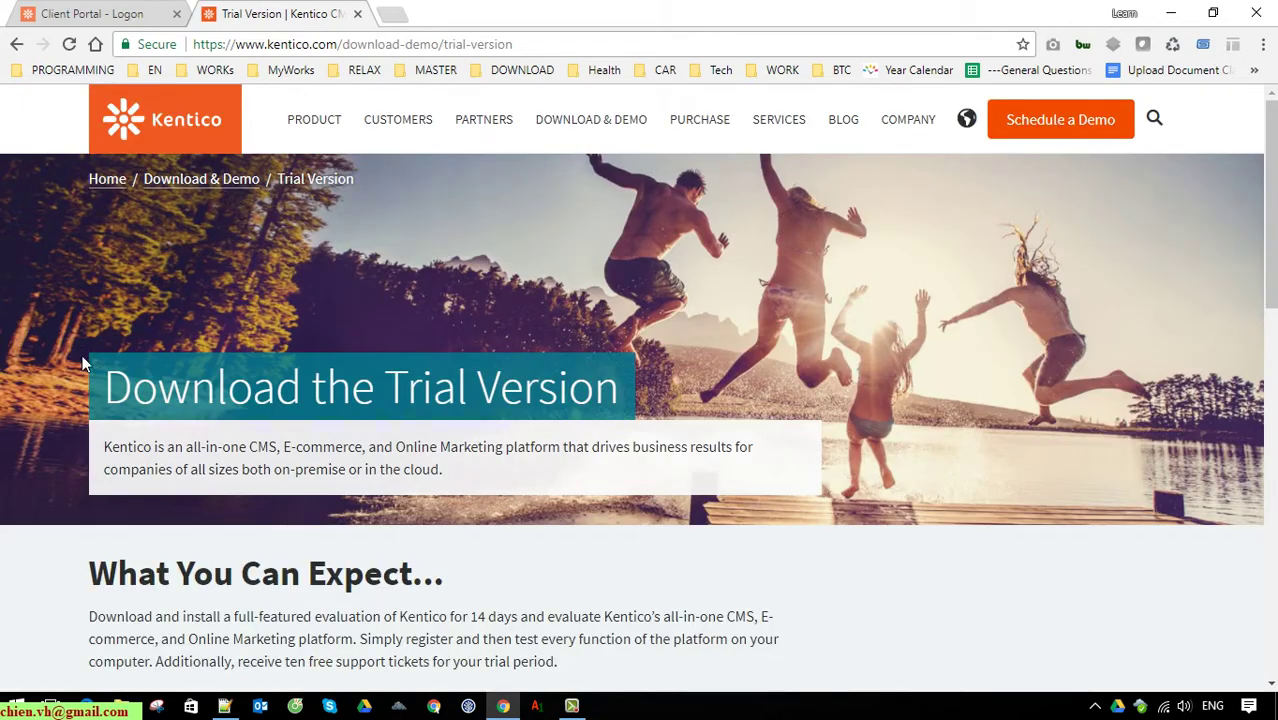
pyautogui.scroll(-4, 78, 380)
pyautogui.scroll(-2, 78, 380)
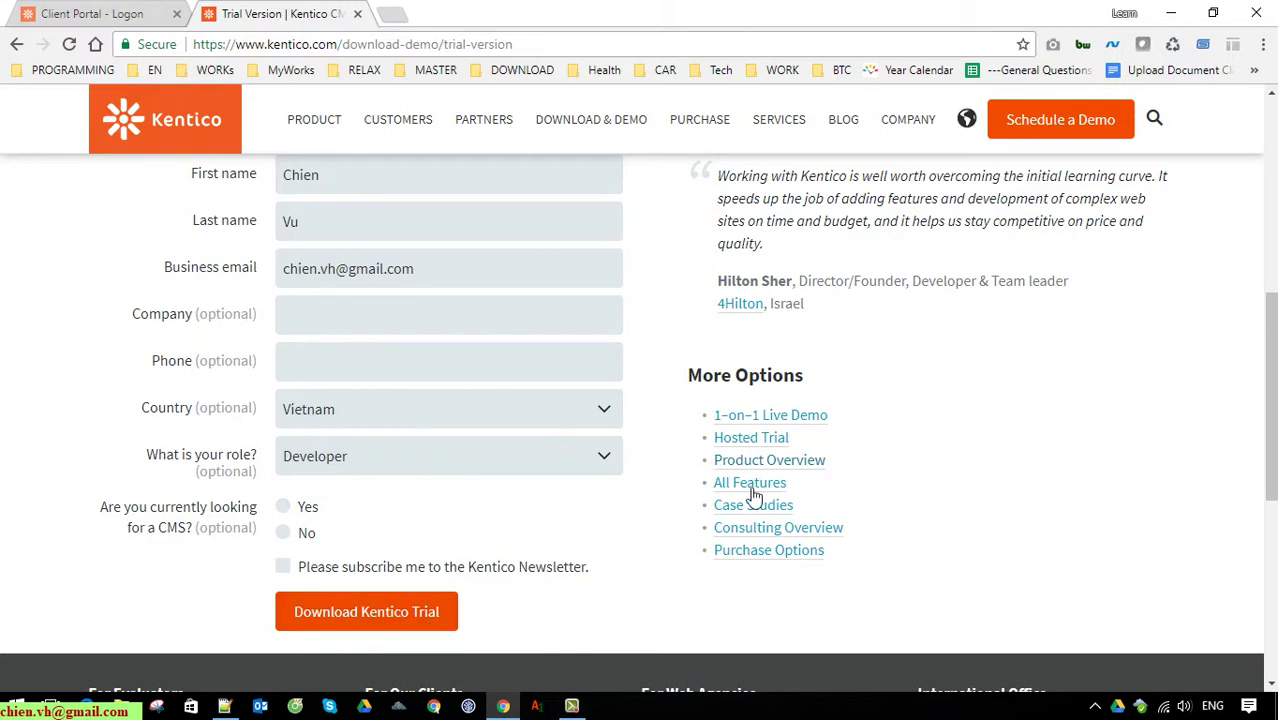
pyautogui.scroll(-3, 400, 551)
pyautogui.scroll(2, 243, 545)
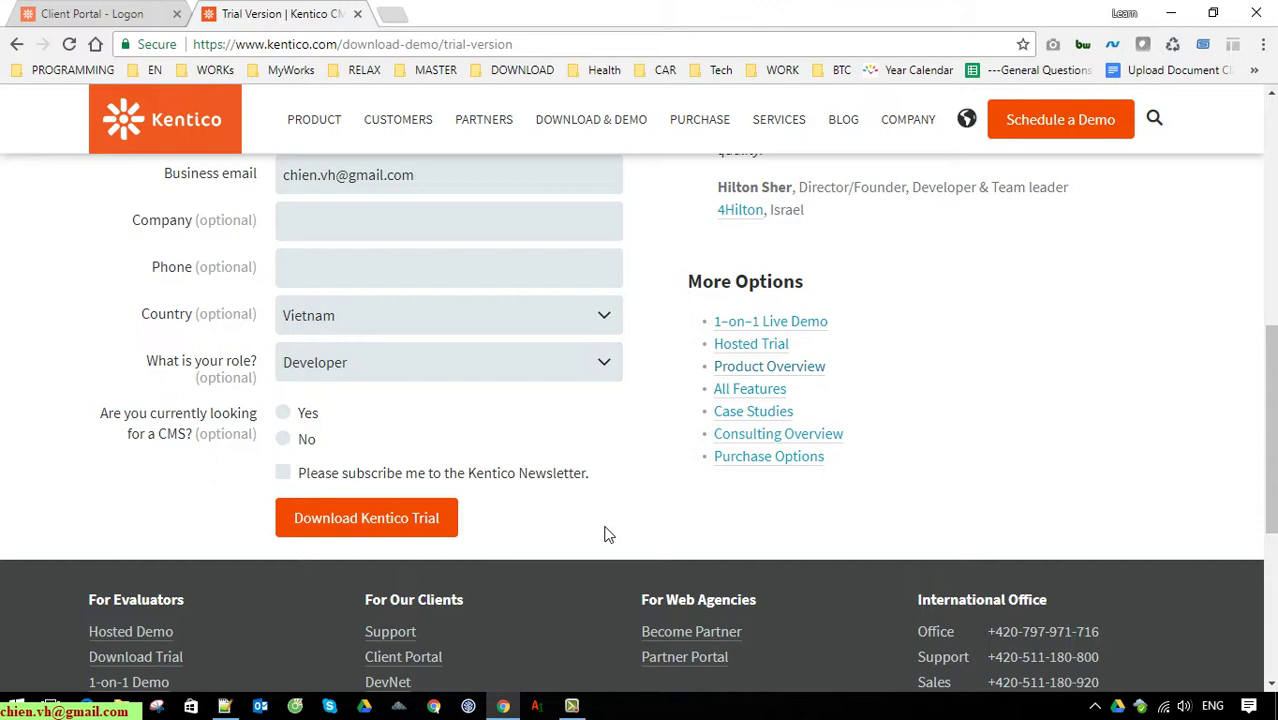
pyautogui.scroll(2, 653, 519)
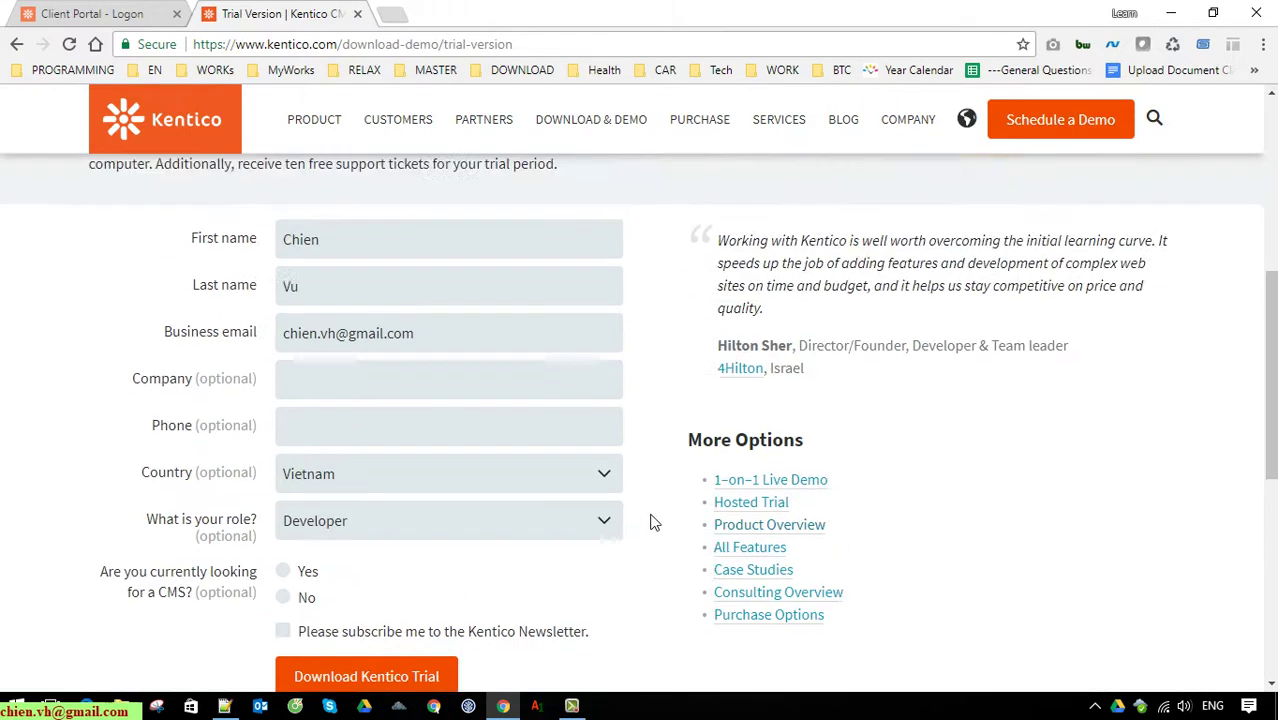
pyautogui.scroll(2, 644, 521)
pyautogui.scroll(3, 645, 523)
pyautogui.scroll(1, 642, 520)
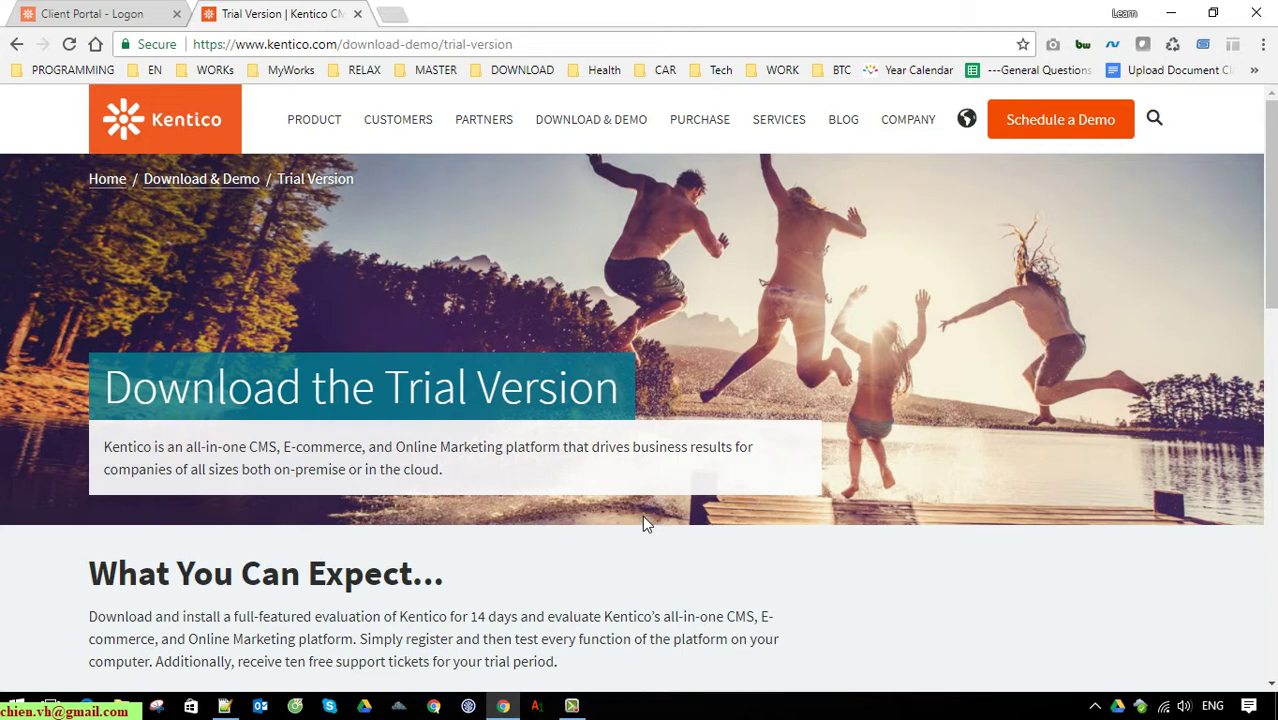
# On the Client Portal Logon tab, expand the Sign up now! form and focus First name
pyautogui.click(115, 13)
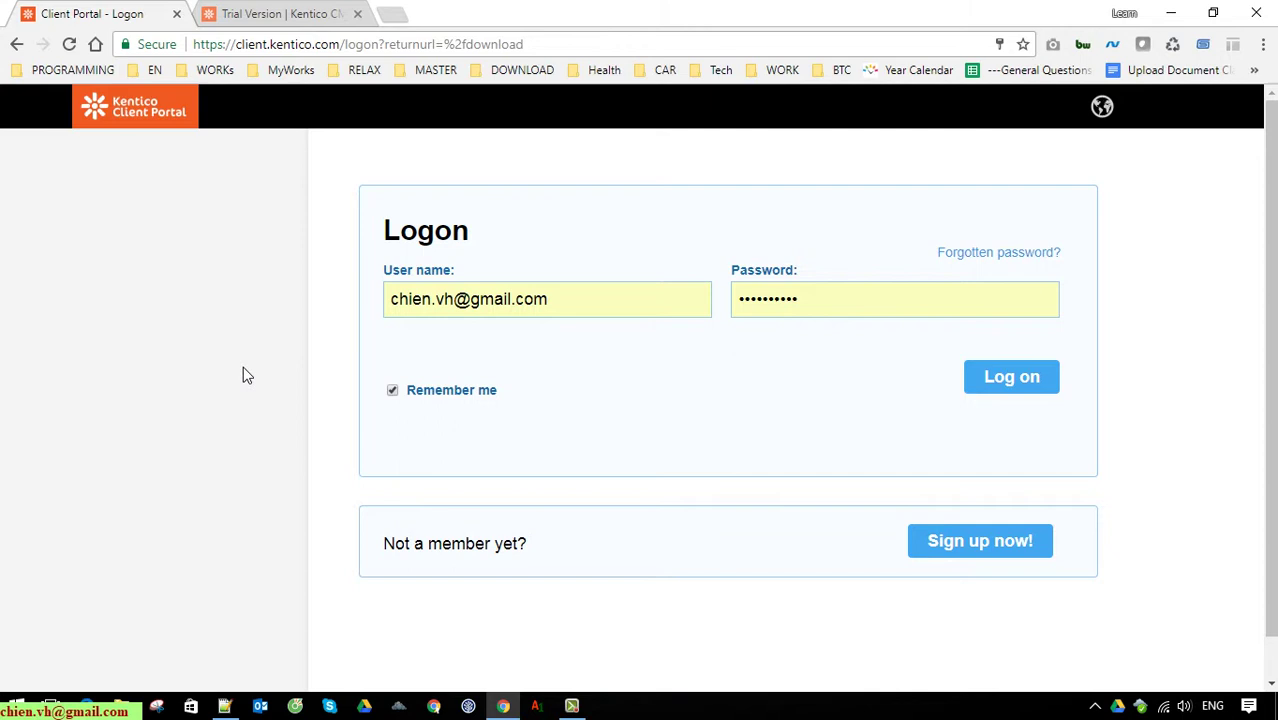
pyautogui.scroll(-1, 243, 375)
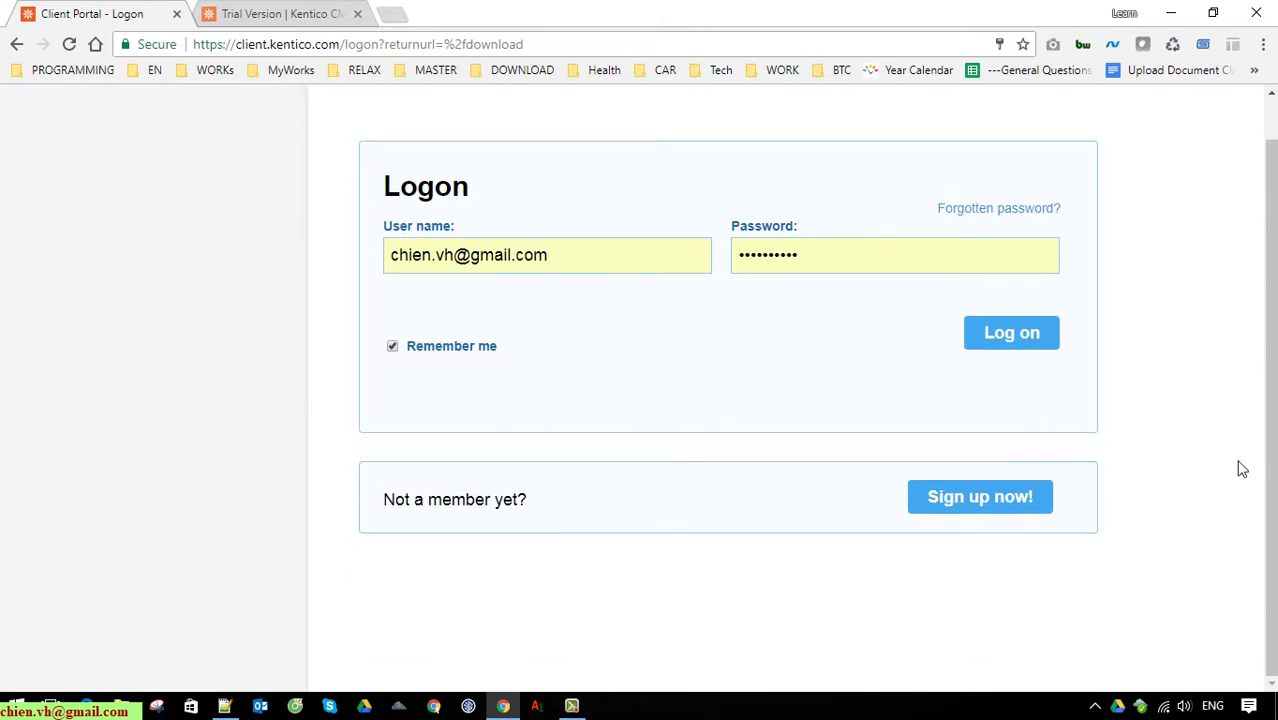
pyautogui.click(1002, 500)
pyautogui.scroll(-3, 995, 494)
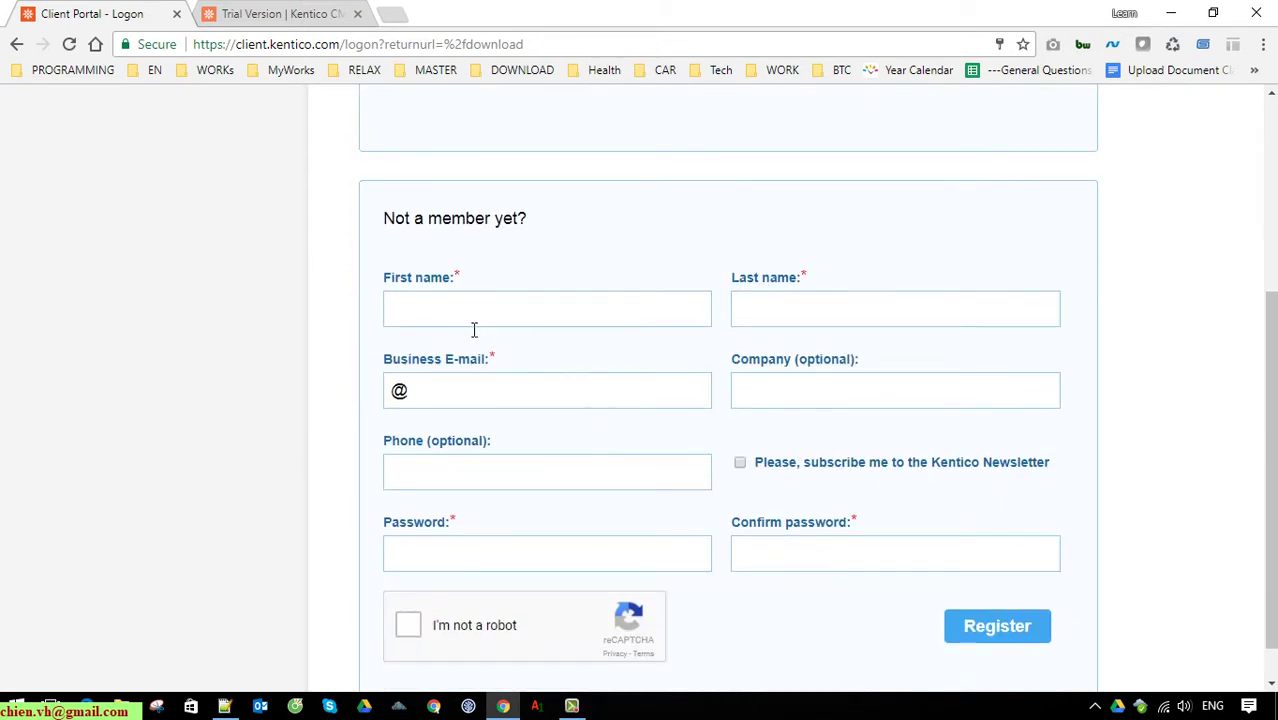
pyautogui.click(446, 311)
pyautogui.scroll(-1, 965, 590)
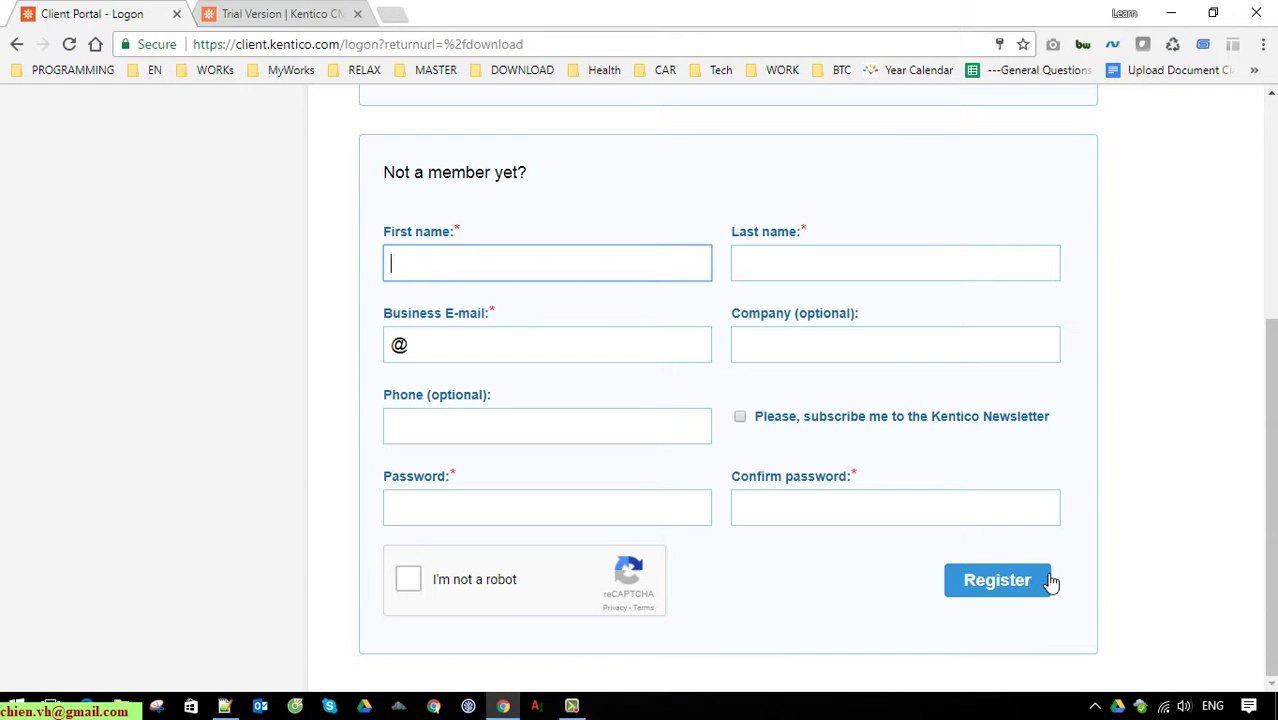
pyautogui.scroll(2, 1104, 484)
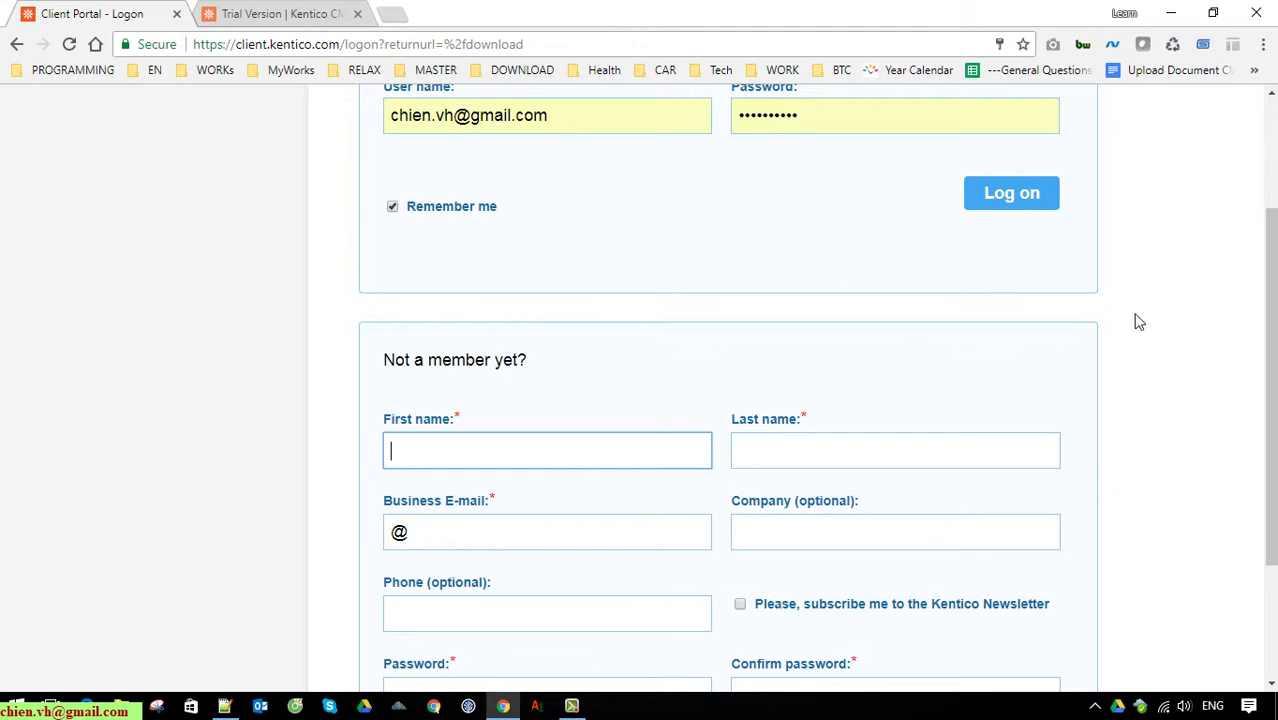
pyautogui.scroll(2, 1095, 345)
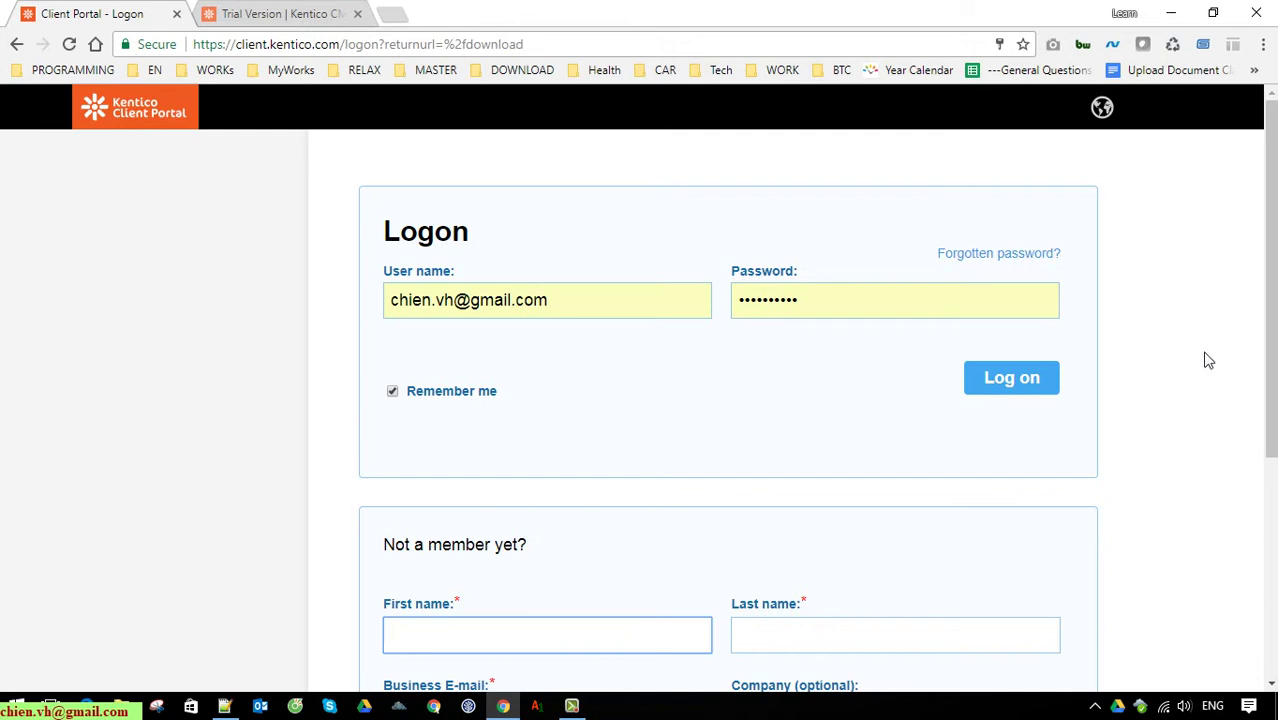
# Log on to the Client Portal using the saved user name and password
pyautogui.click(644, 308)
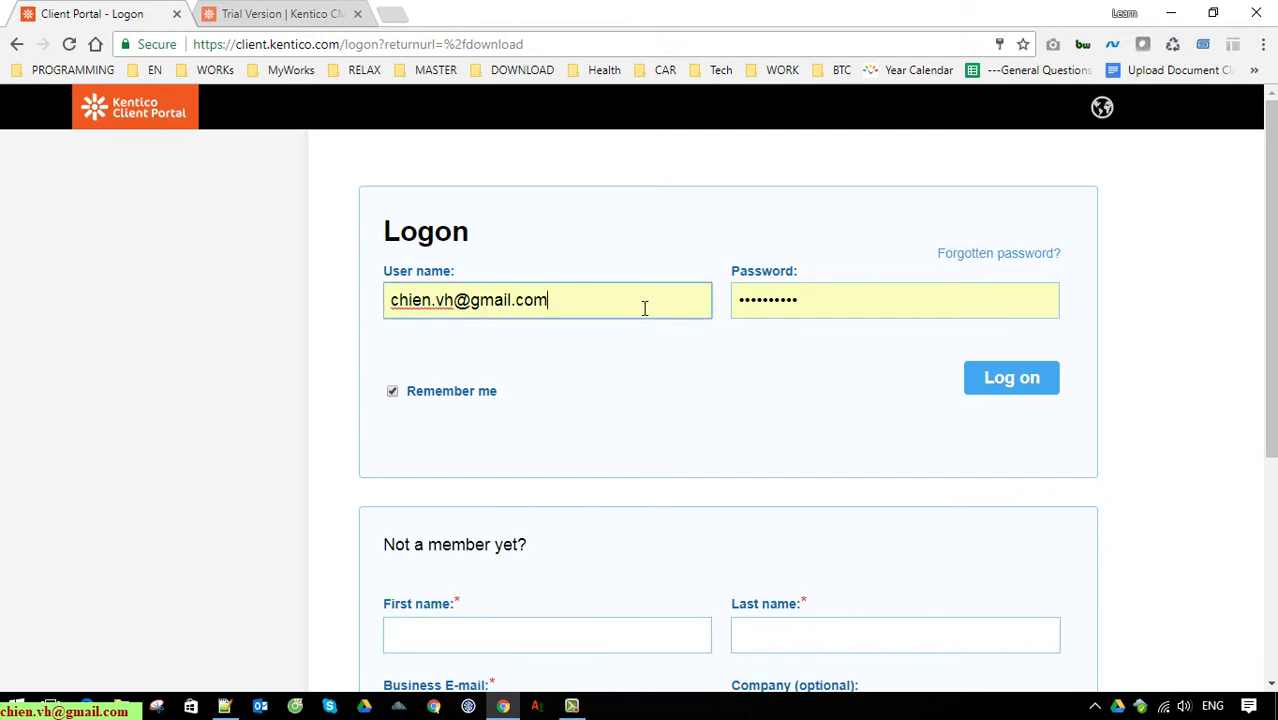
pyautogui.moveTo(644, 308); pyautogui.dragTo(340, 325)
pyautogui.click(875, 400)
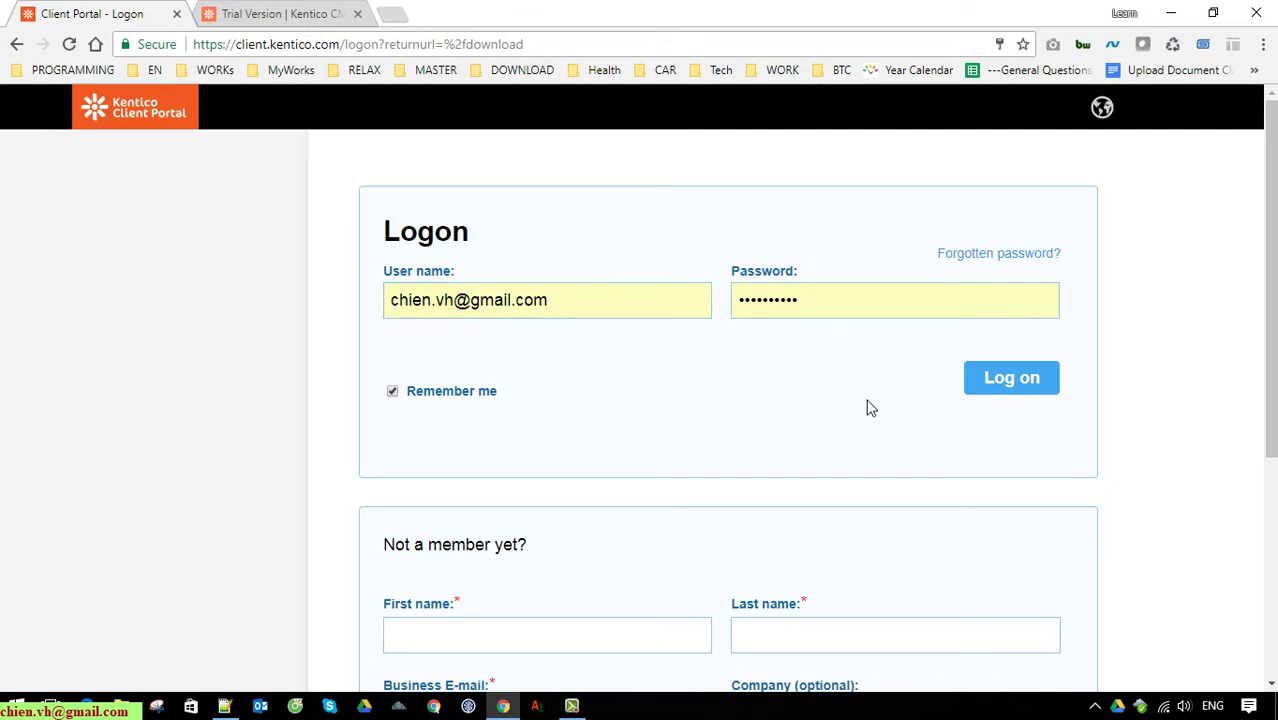
pyautogui.click(1043, 390)
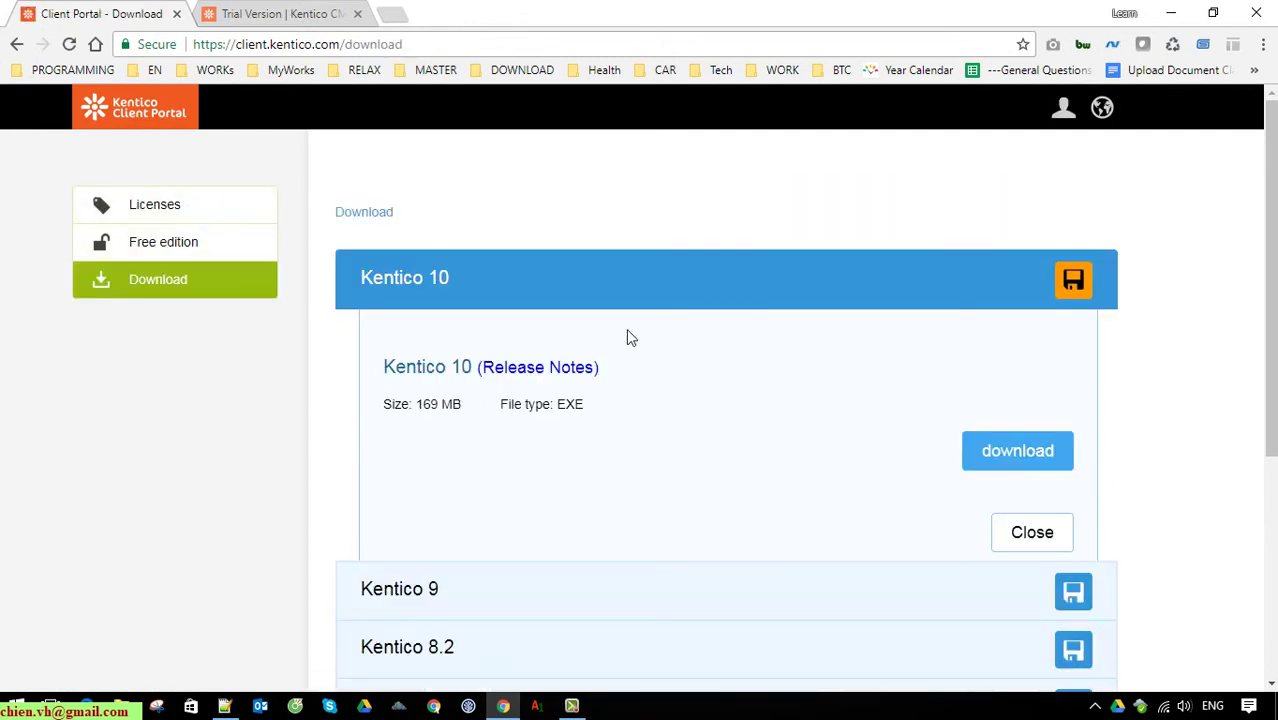
# Open the Download page and collapse the Kentico 10 panel
pyautogui.click(586, 283)
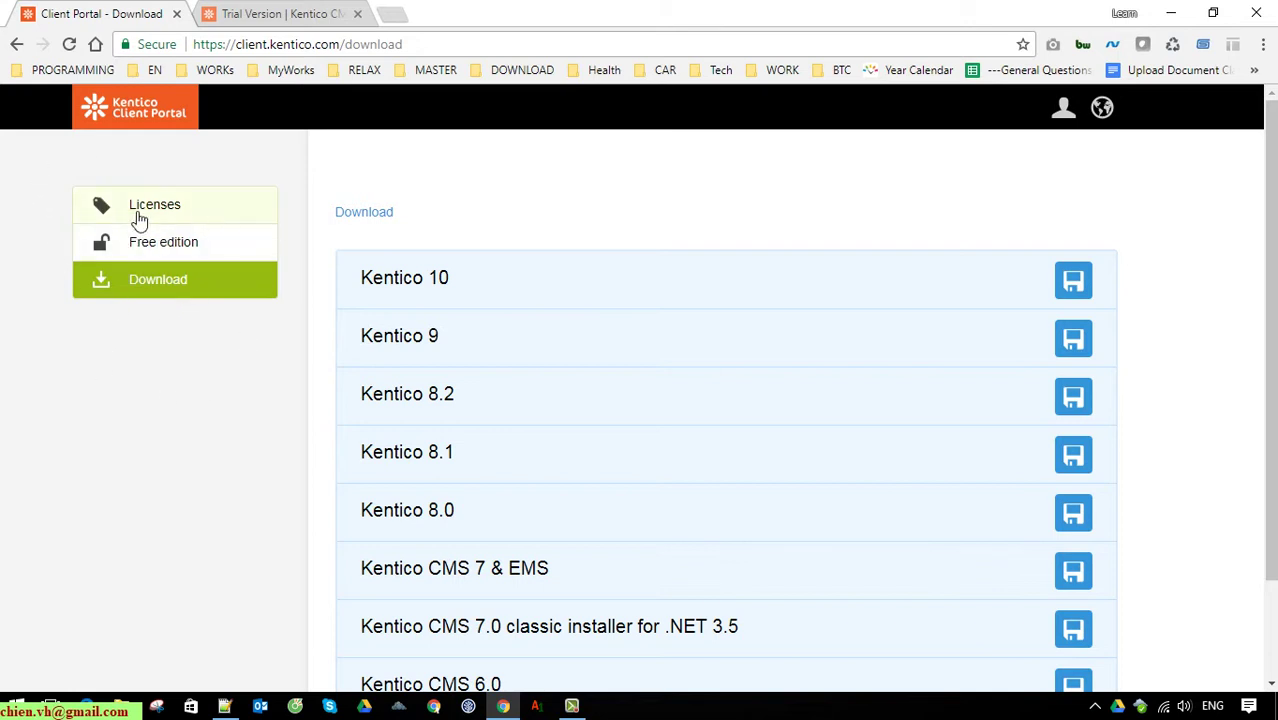
pyautogui.click(211, 291)
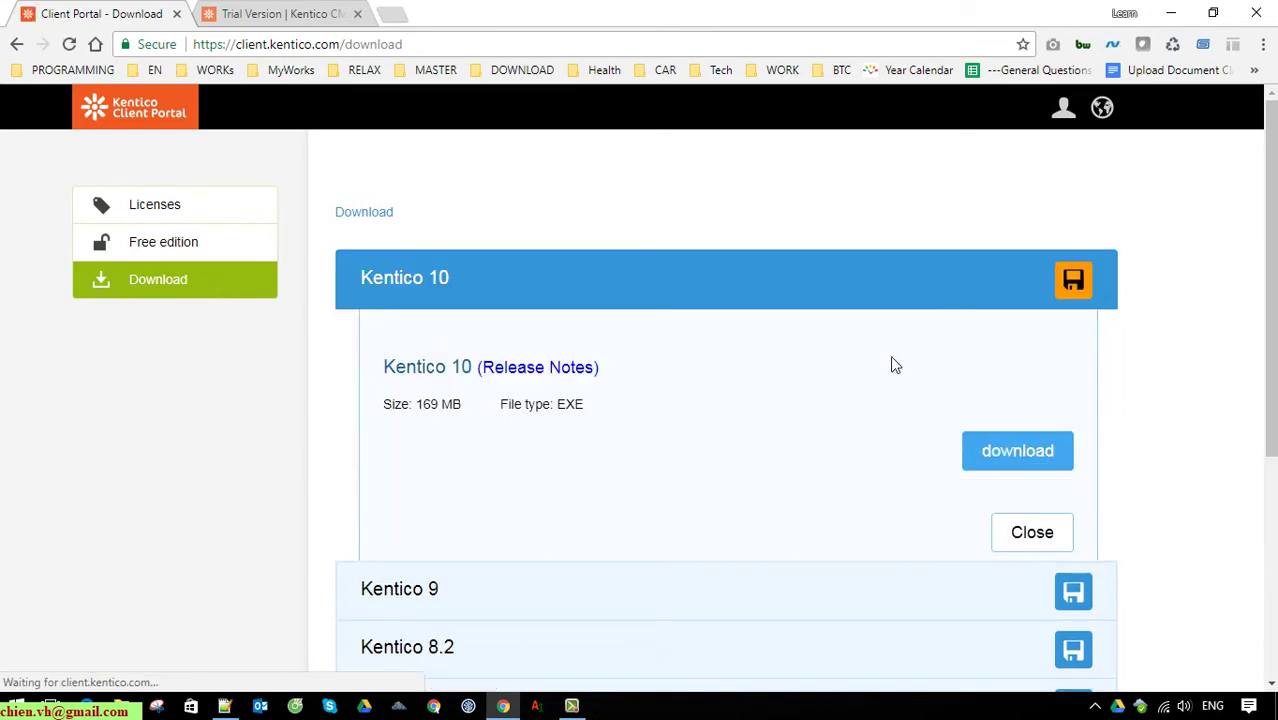
pyautogui.click(792, 270)
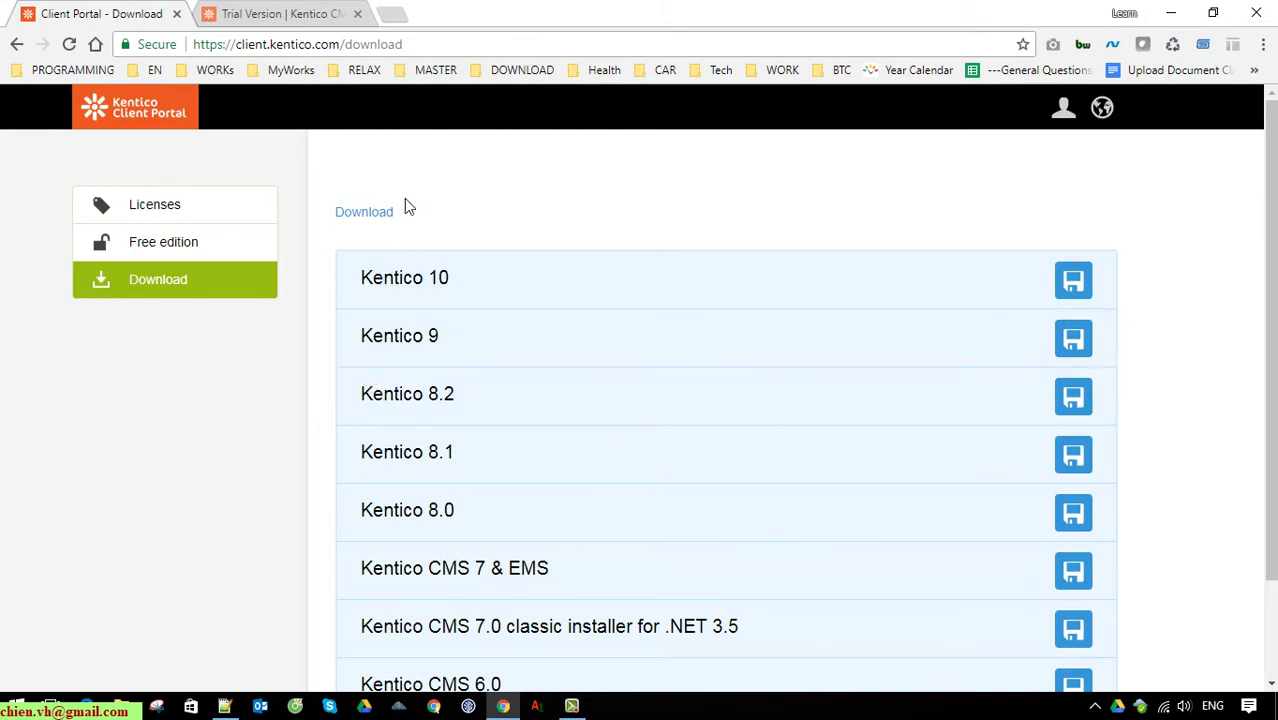
pyautogui.scroll(-2, 255, 410)
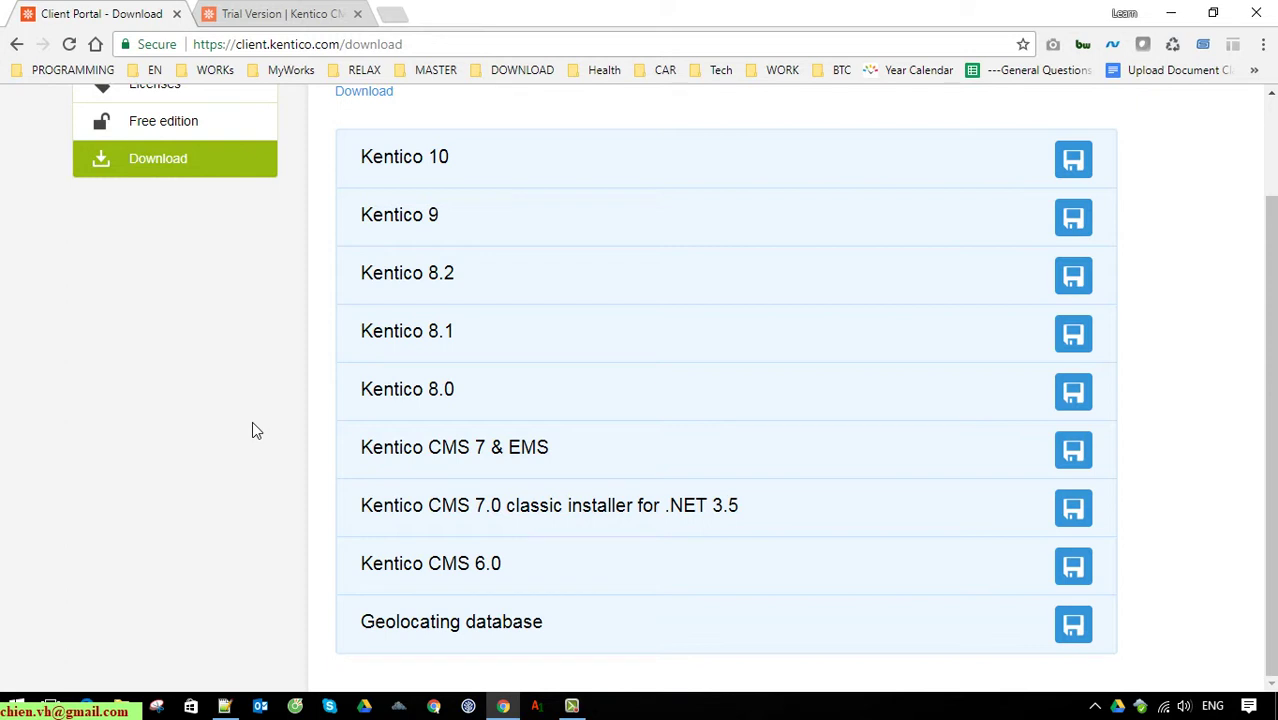
pyautogui.click(443, 166)
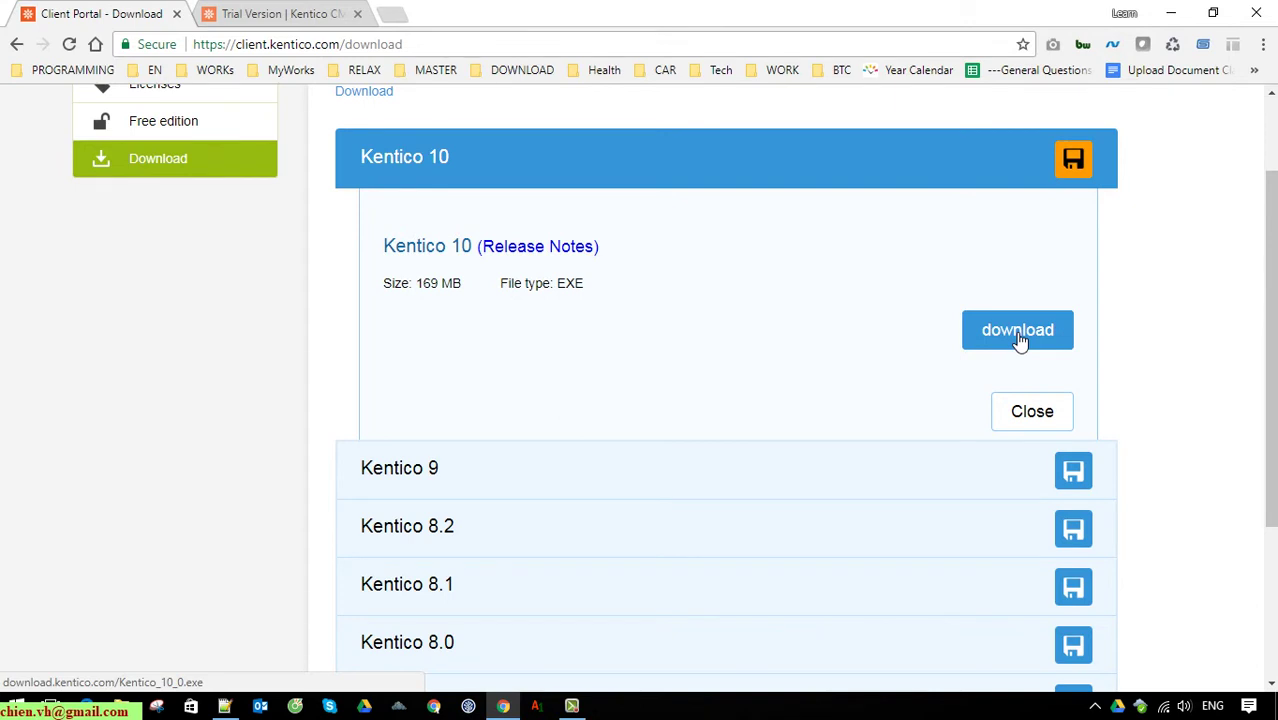
pyautogui.click(1040, 414)
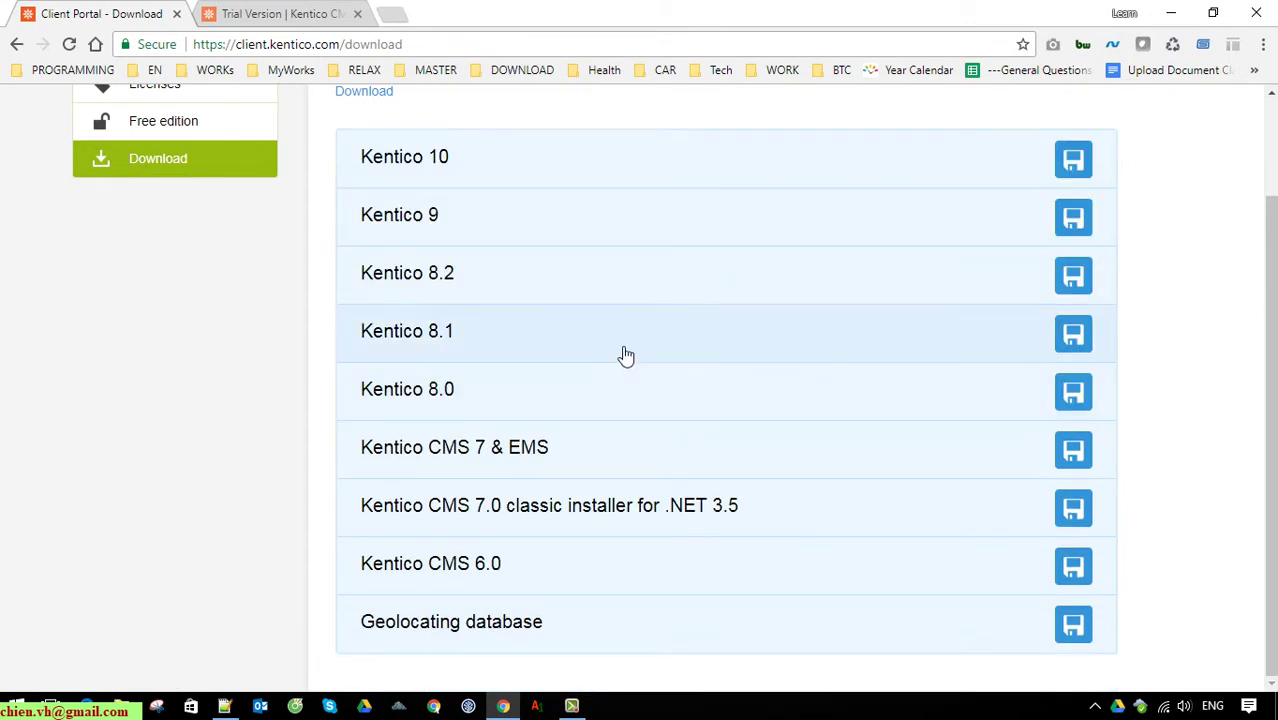
pyautogui.click(442, 220)
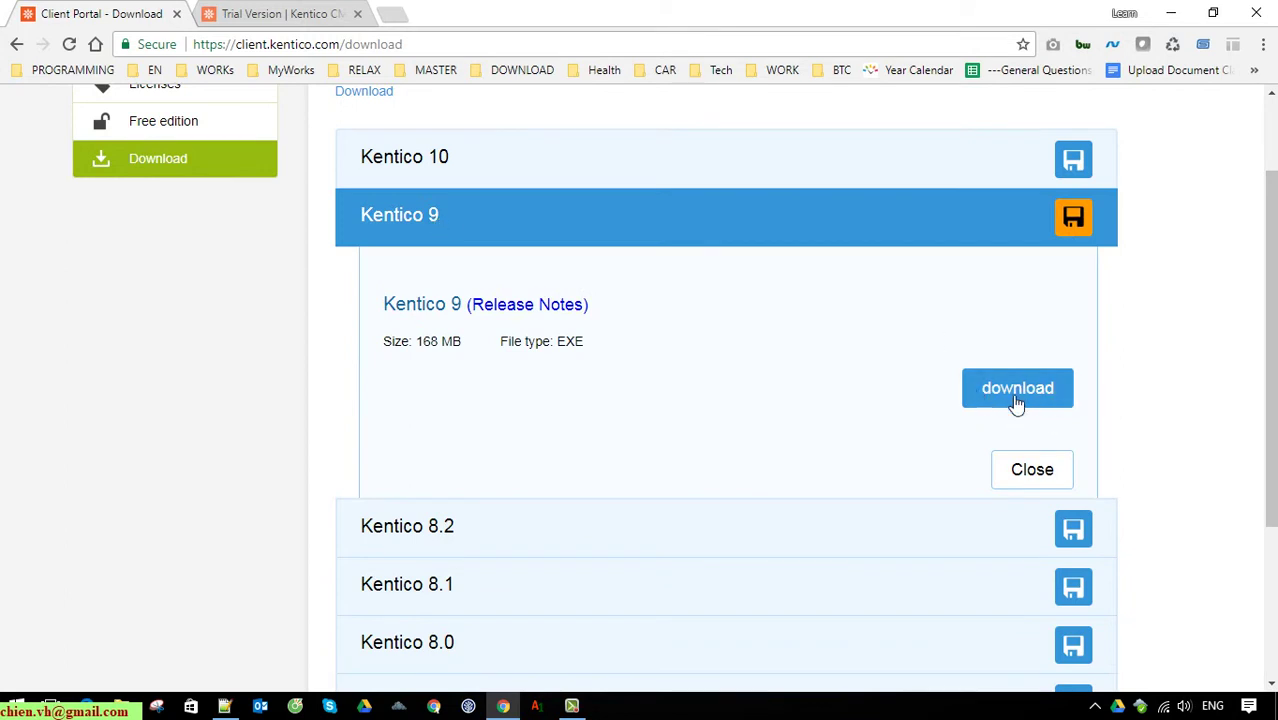
pyautogui.click(722, 217)
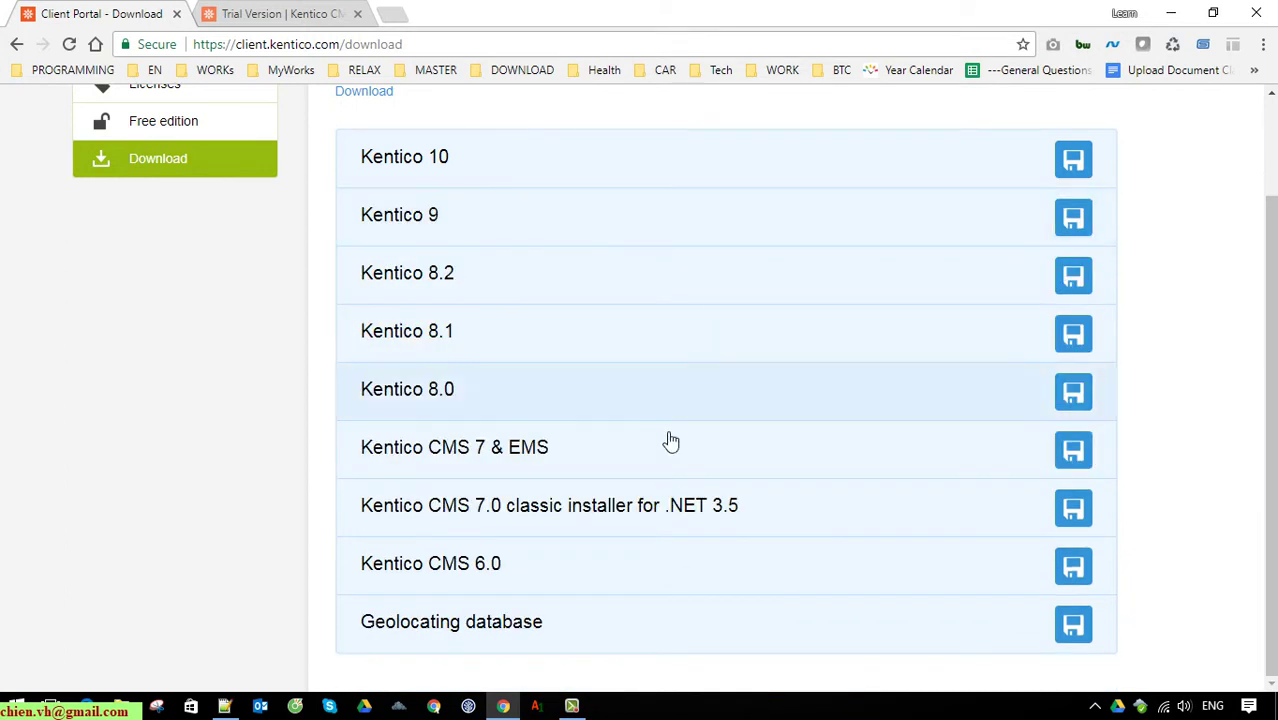
pyautogui.click(484, 283)
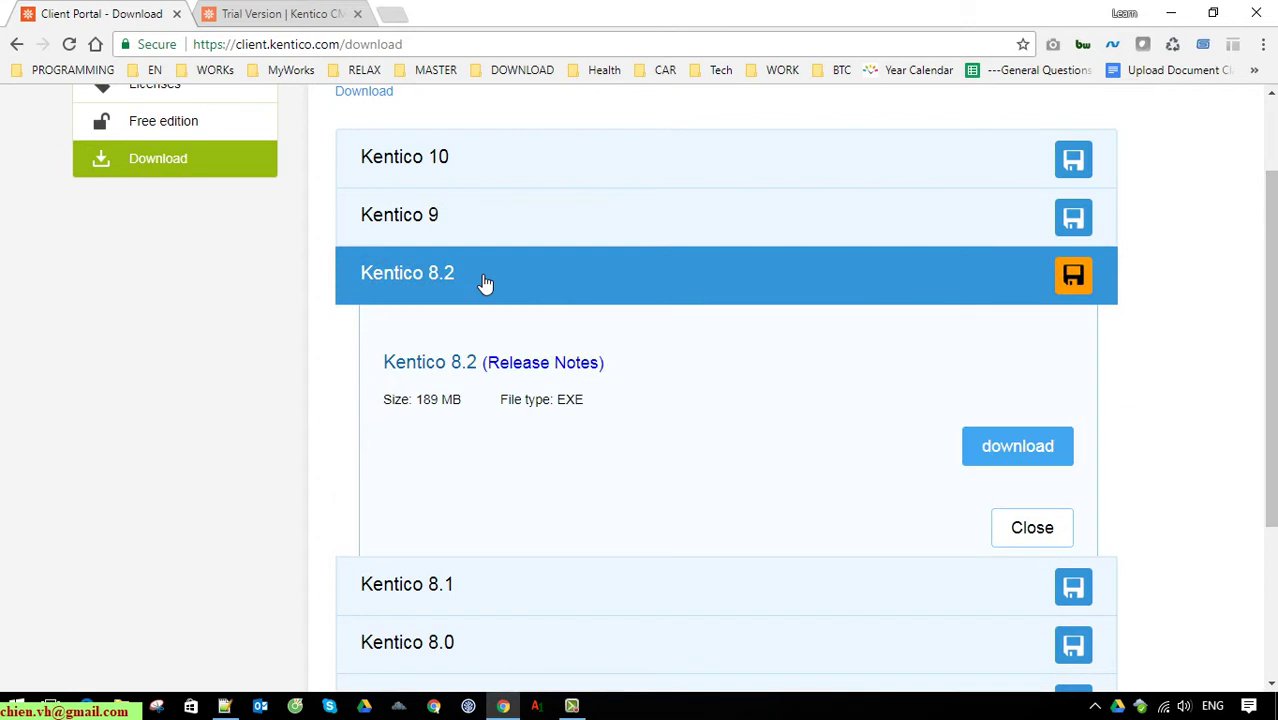
pyautogui.click(484, 283)
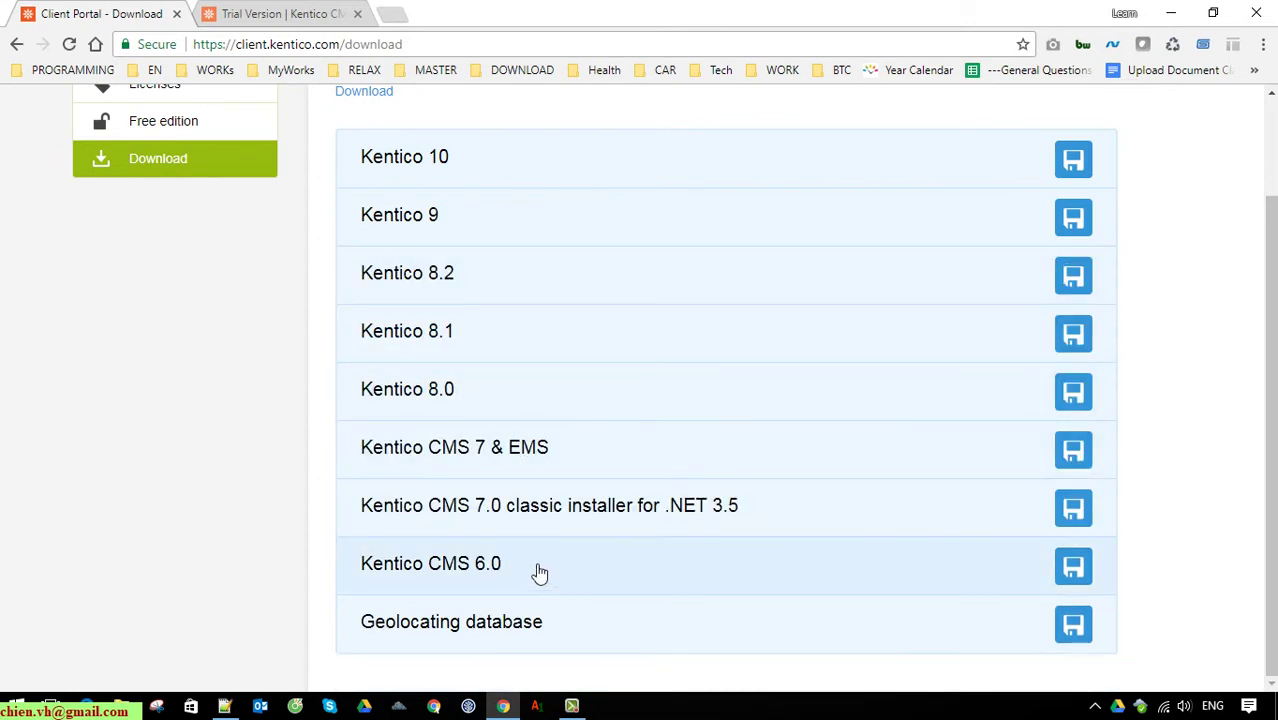
pyautogui.click(508, 572)
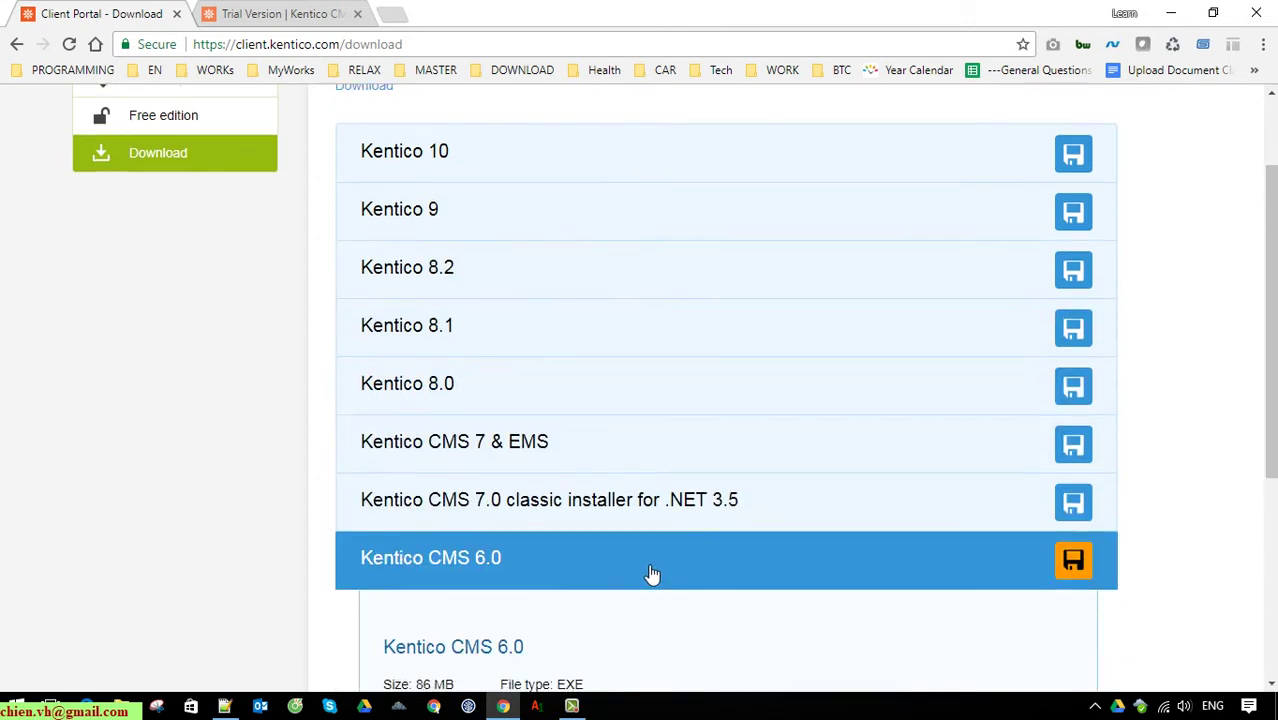
pyautogui.scroll(-3, 651, 574)
pyautogui.scroll(-1, 622, 419)
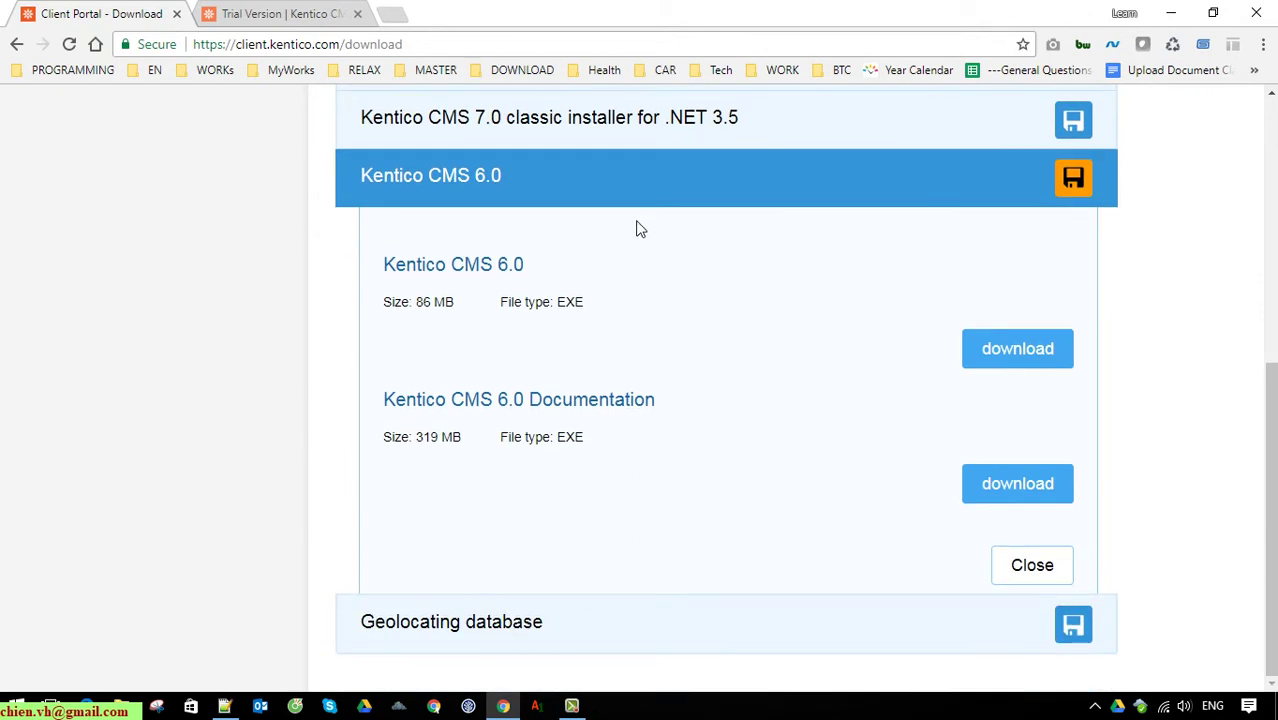
pyautogui.click(637, 190)
pyautogui.scroll(2, 1173, 356)
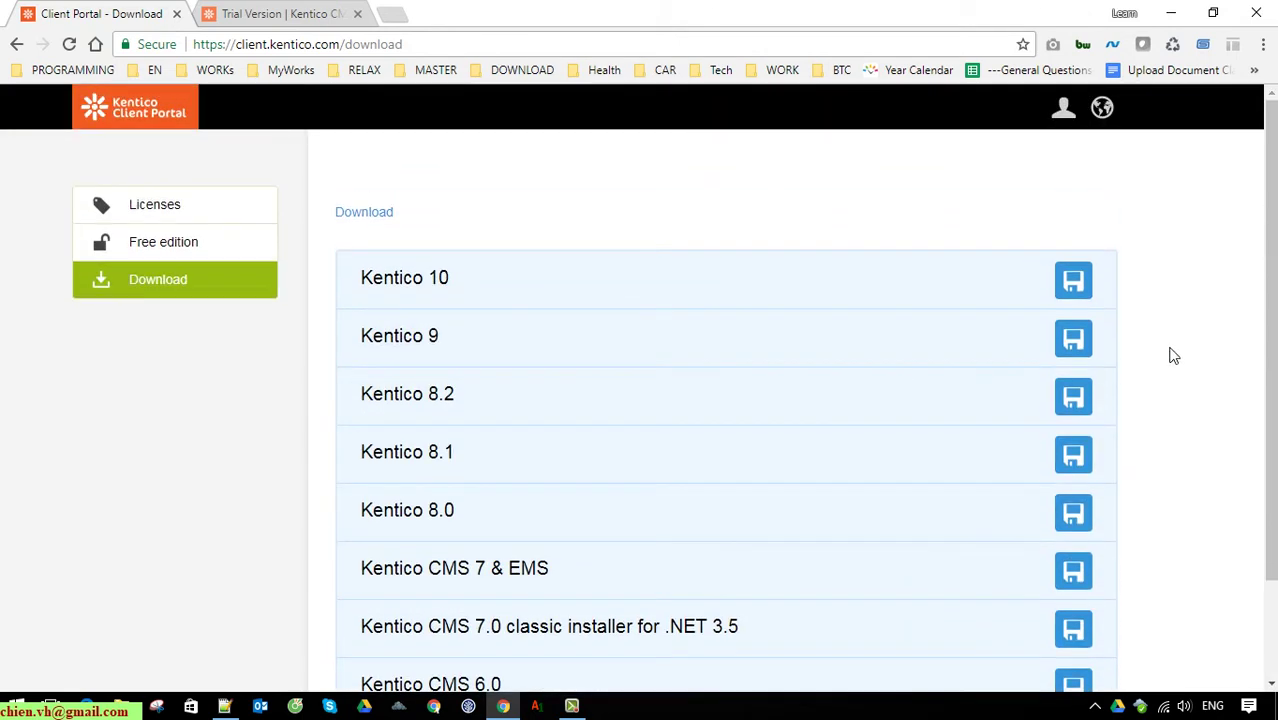